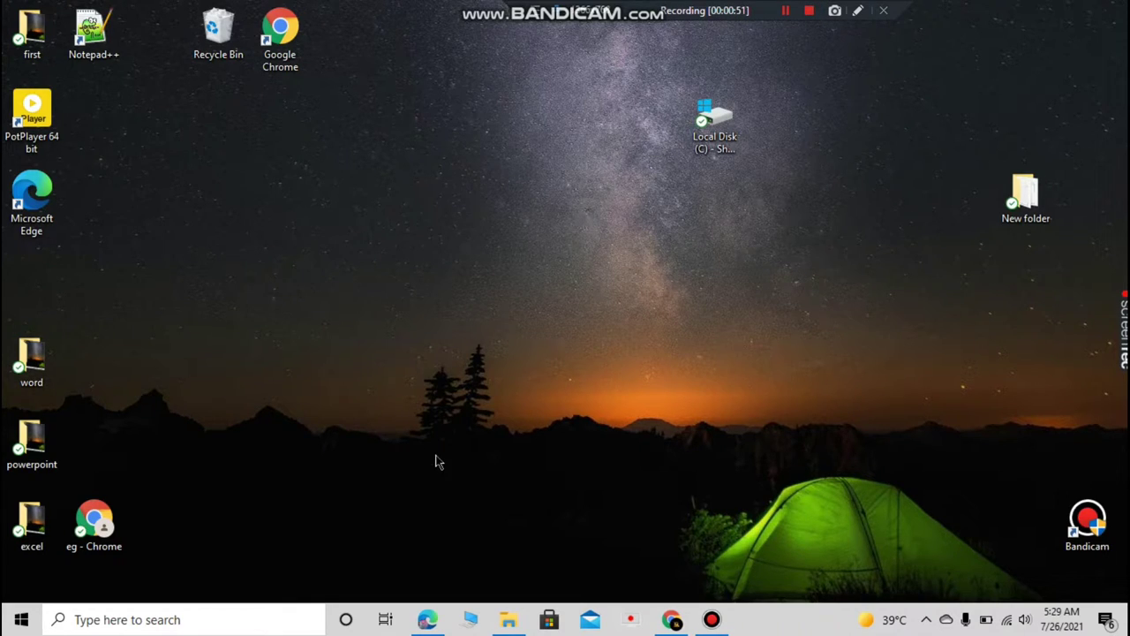
Launch Edge and search the web for 'plagiarism checker' in a new tab
{"action": "left_click", "coordinate": [427, 619]}
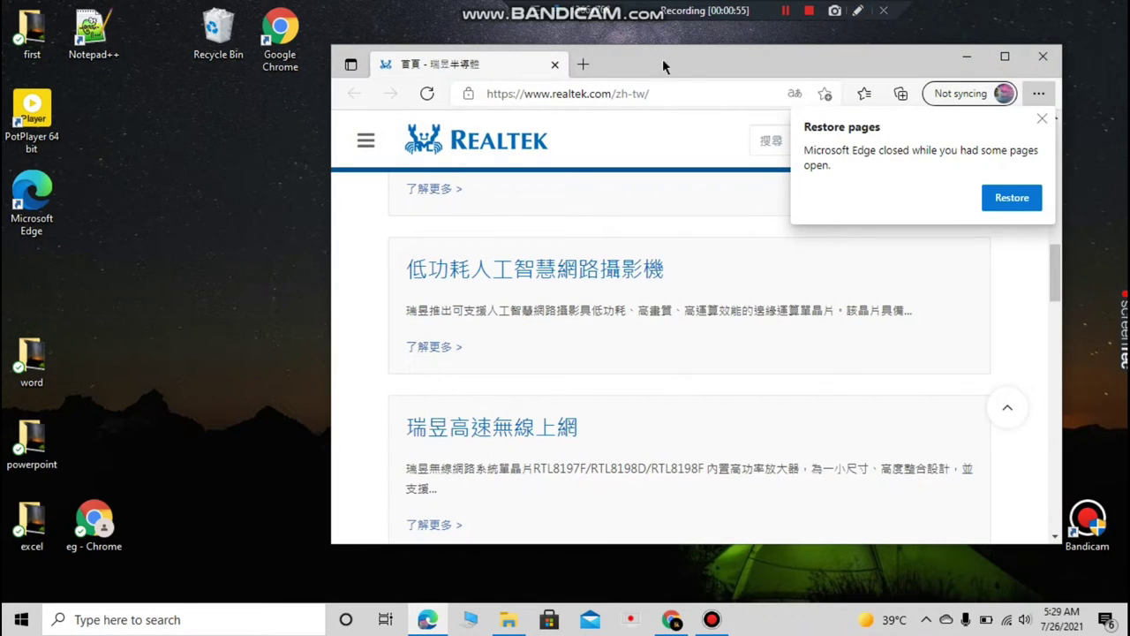
{"action": "left_click", "coordinate": [597, 70]}
{"action": "left_click", "coordinate": [585, 67]}
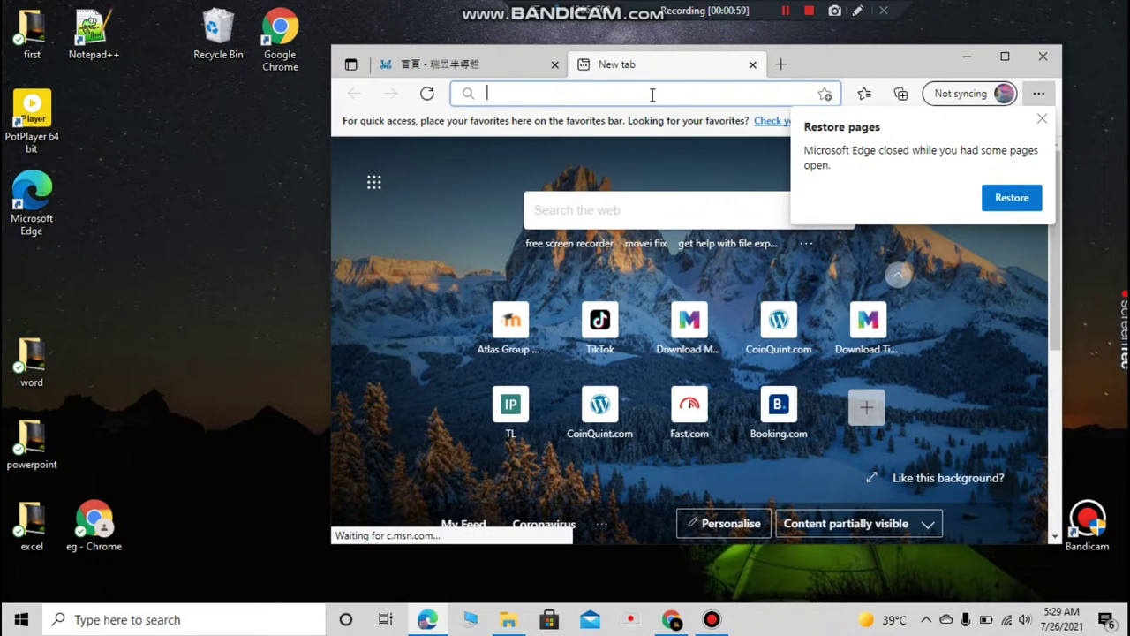
{"action": "type", "text": "pl"}
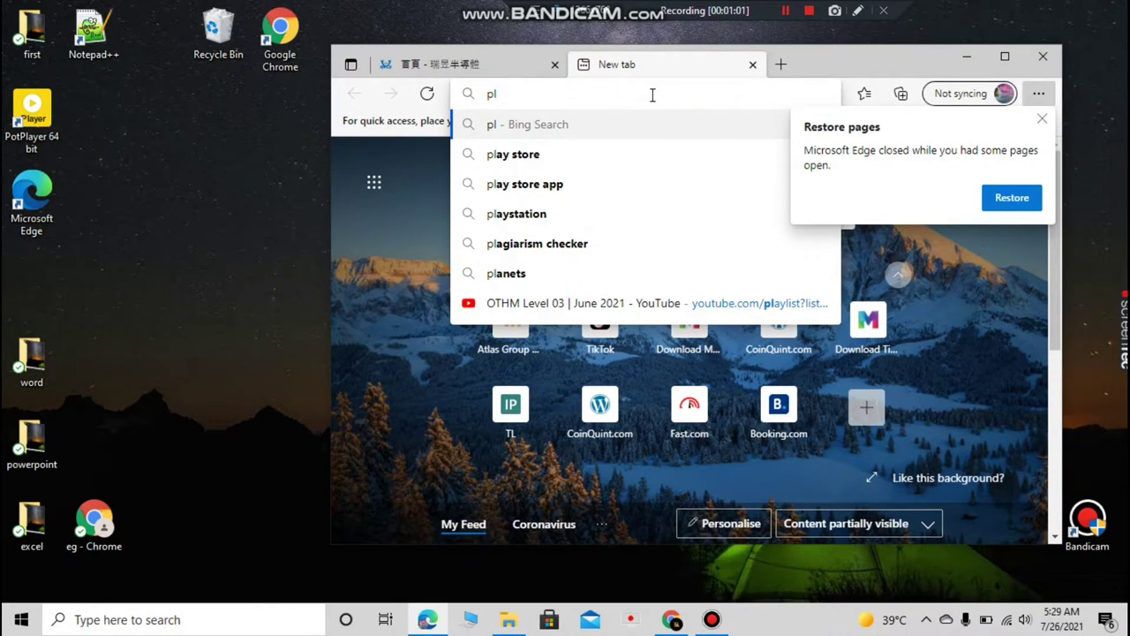
{"action": "type", "text": "ag"}
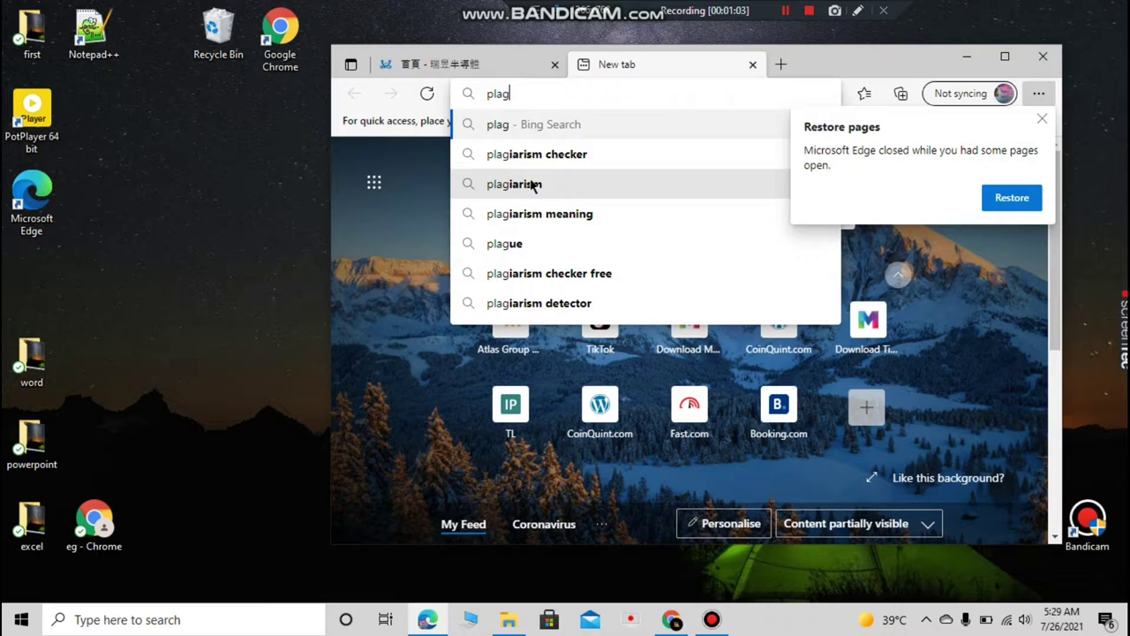
{"action": "left_click", "coordinate": [534, 153]}
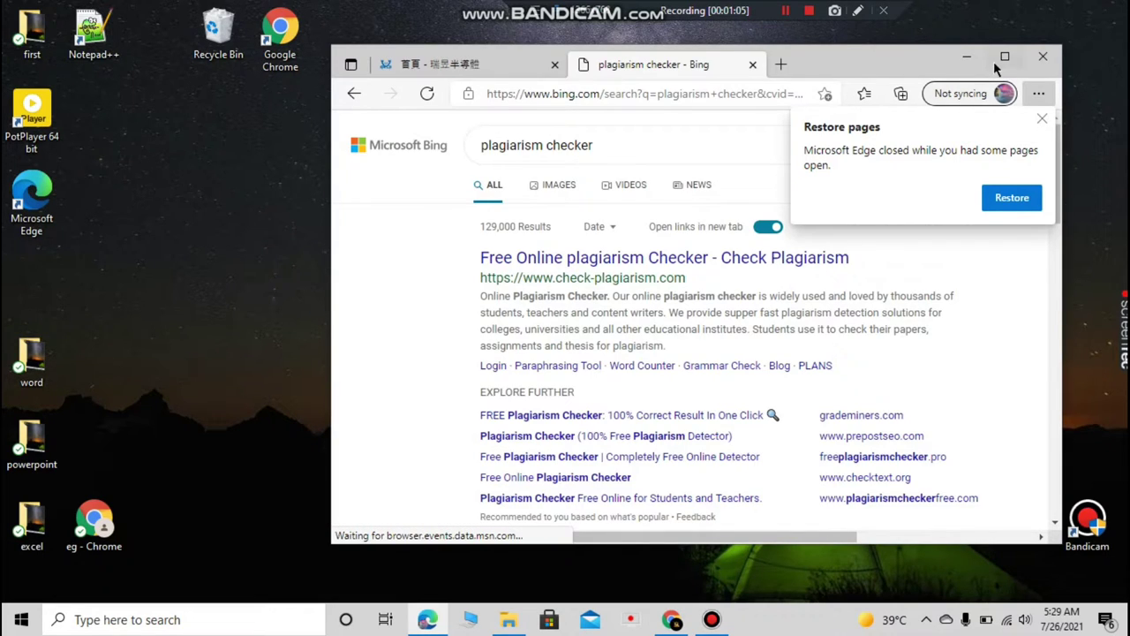
Maximize Edge, dismiss Restore pages, and browse the results to Grammarly's checker
{"action": "left_click", "coordinate": [1003, 56]}
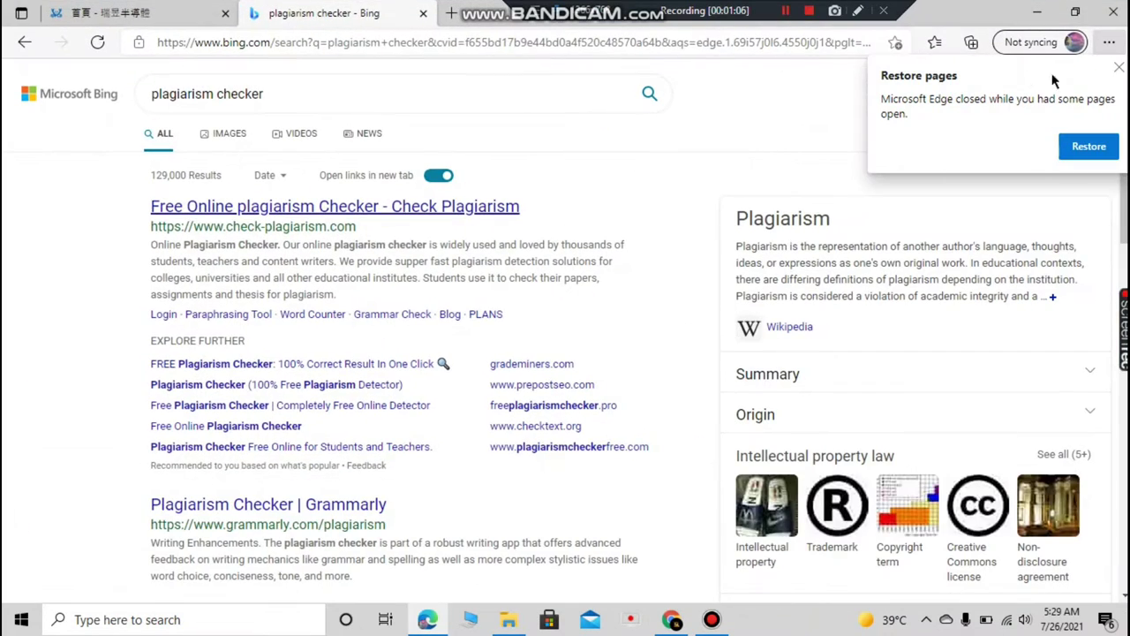
{"action": "left_click", "coordinate": [1118, 67]}
{"action": "scroll", "coordinate": [680, 190], "scroll_direction": "down", "scroll_amount": 1}
{"action": "scroll", "coordinate": [680, 190], "scroll_direction": "down", "scroll_amount": 1}
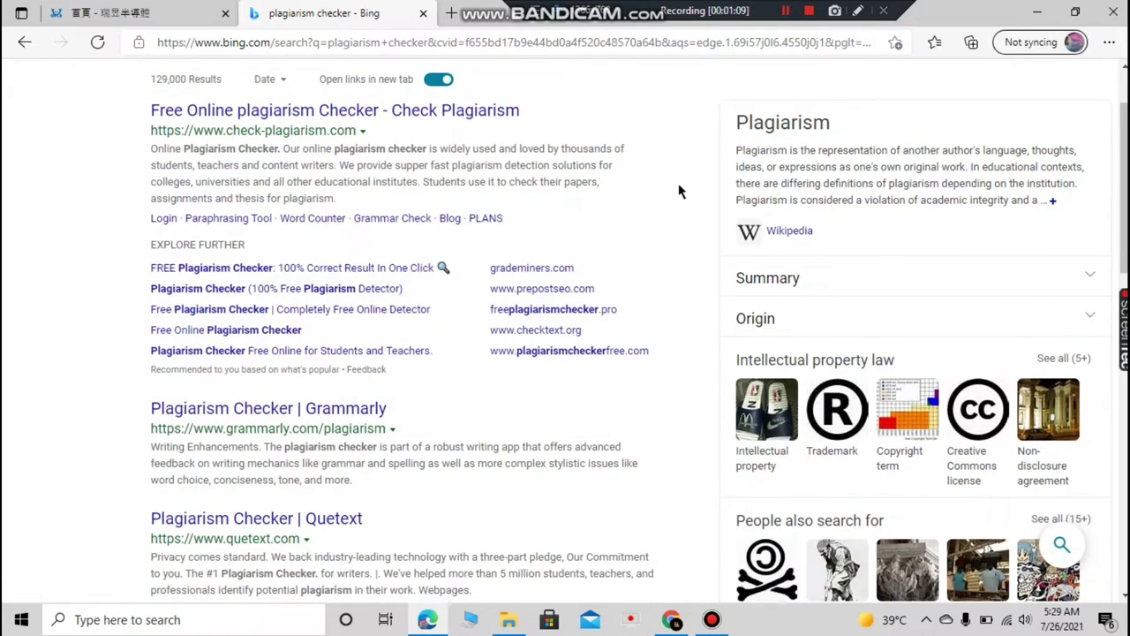
{"action": "scroll", "coordinate": [680, 190], "scroll_direction": "up", "scroll_amount": 1}
{"action": "scroll", "coordinate": [676, 189], "scroll_direction": "down", "scroll_amount": 4}
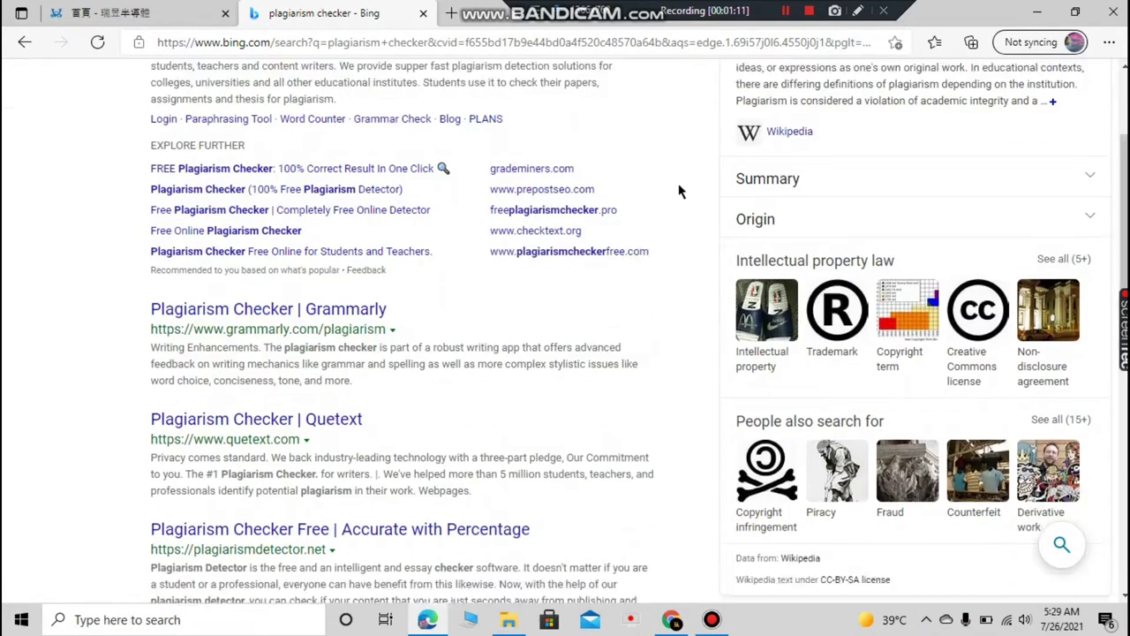
{"action": "scroll", "coordinate": [487, 265], "scroll_direction": "up", "scroll_amount": 2}
{"action": "scroll", "coordinate": [486, 262], "scroll_direction": "down", "scroll_amount": 1}
{"action": "scroll", "coordinate": [486, 263], "scroll_direction": "down", "scroll_amount": 2}
{"action": "scroll", "coordinate": [487, 262], "scroll_direction": "up", "scroll_amount": 1}
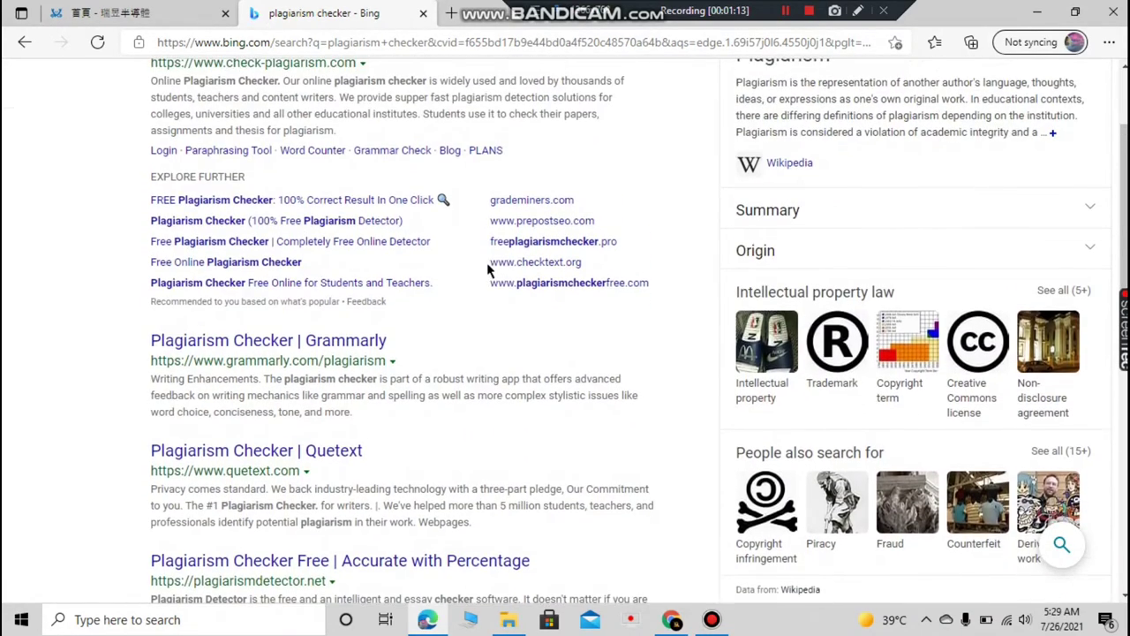
{"action": "scroll", "coordinate": [364, 355], "scroll_direction": "down", "scroll_amount": 1}
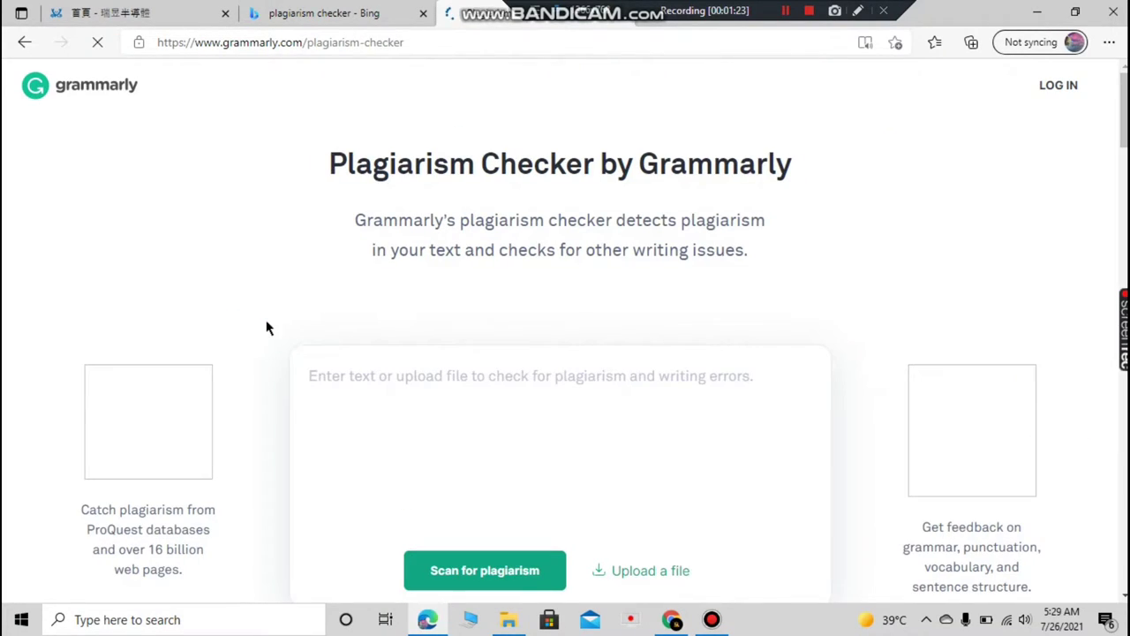
Place the cursor in Grammarly's empty plagiarism checker text box
{"action": "scroll", "coordinate": [593, 390], "scroll_direction": "down", "scroll_amount": 1}
{"action": "left_click", "coordinate": [557, 298]}
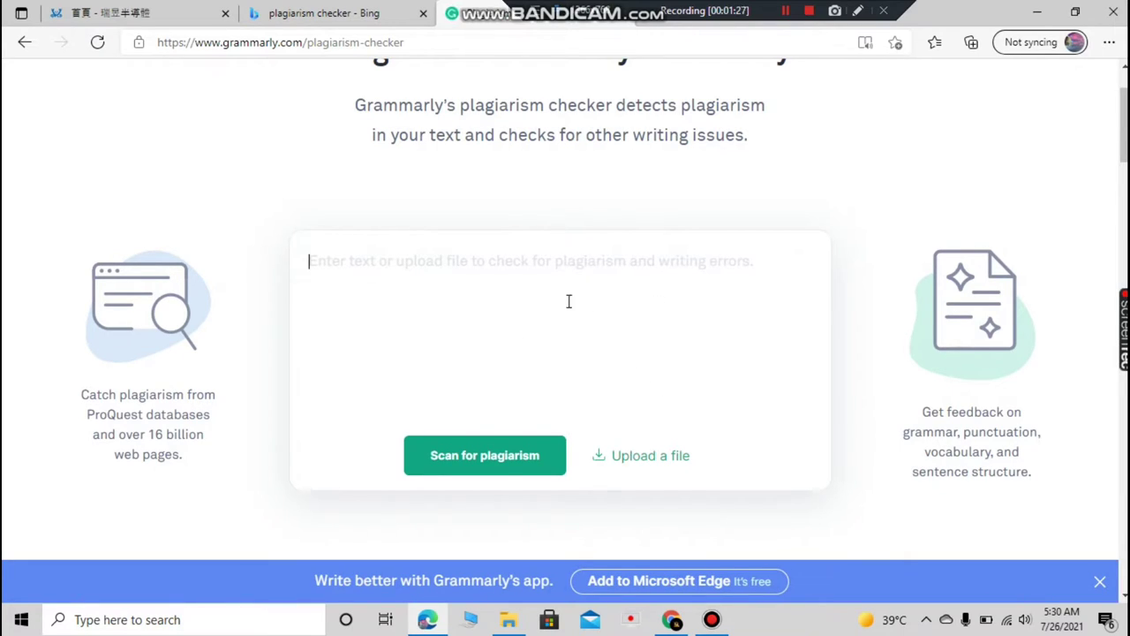
{"action": "left_click", "coordinate": [491, 284]}
{"action": "left_click", "coordinate": [491, 284]}
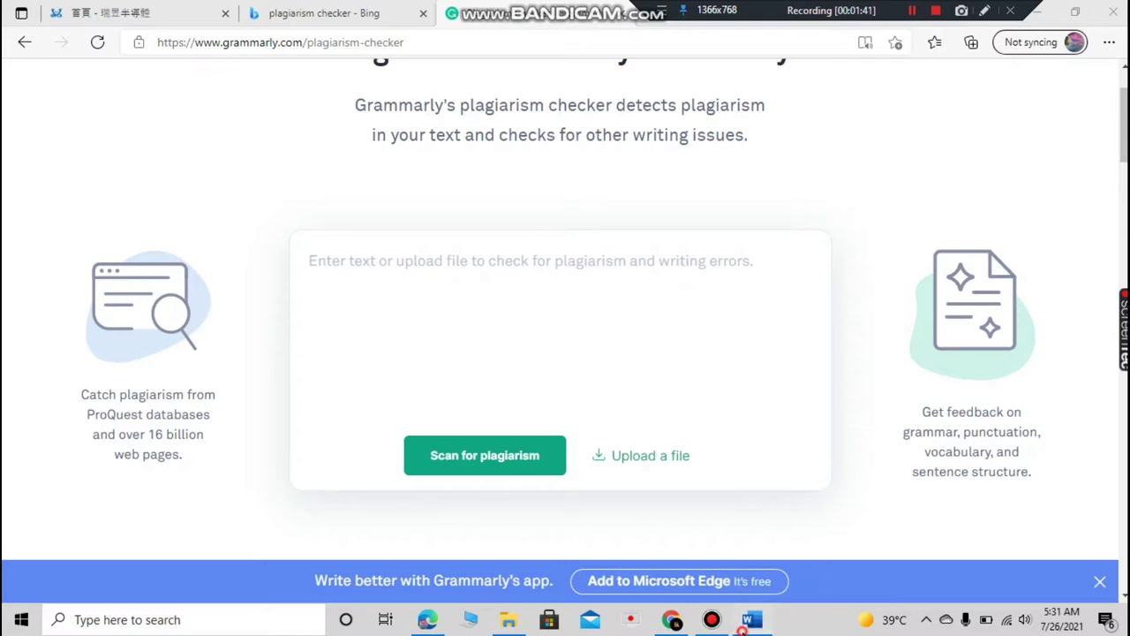
Copy the 'Word processing saves time' paragraph from the Word document
{"action": "left_click", "coordinate": [750, 620]}
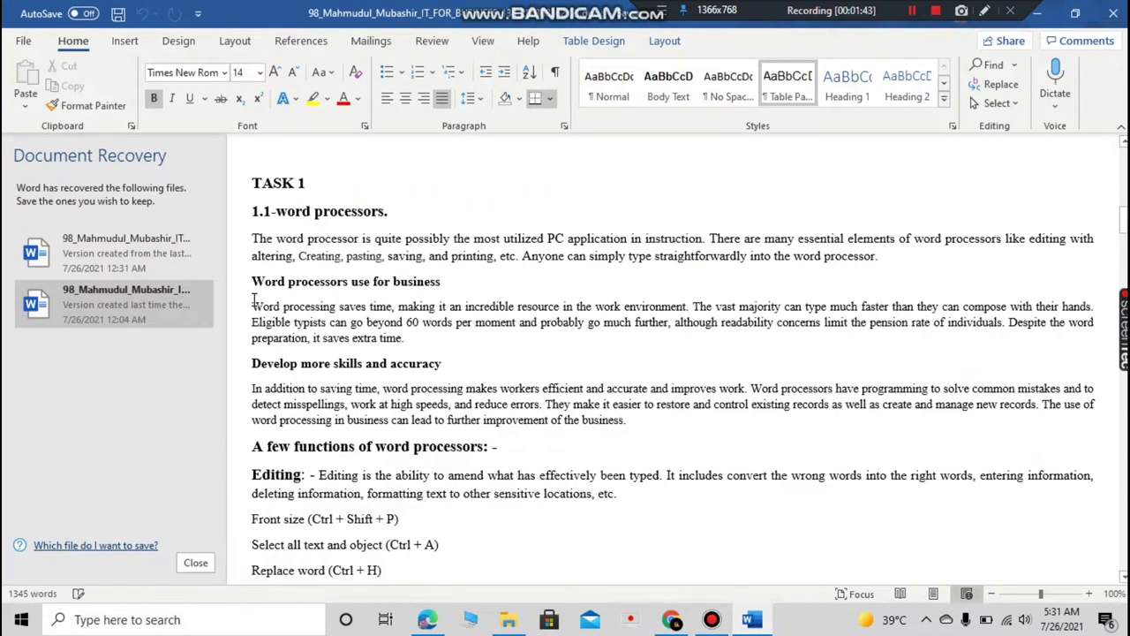
{"action": "left_click_drag", "start_coordinate": [252, 305], "coordinate": [401, 340]}
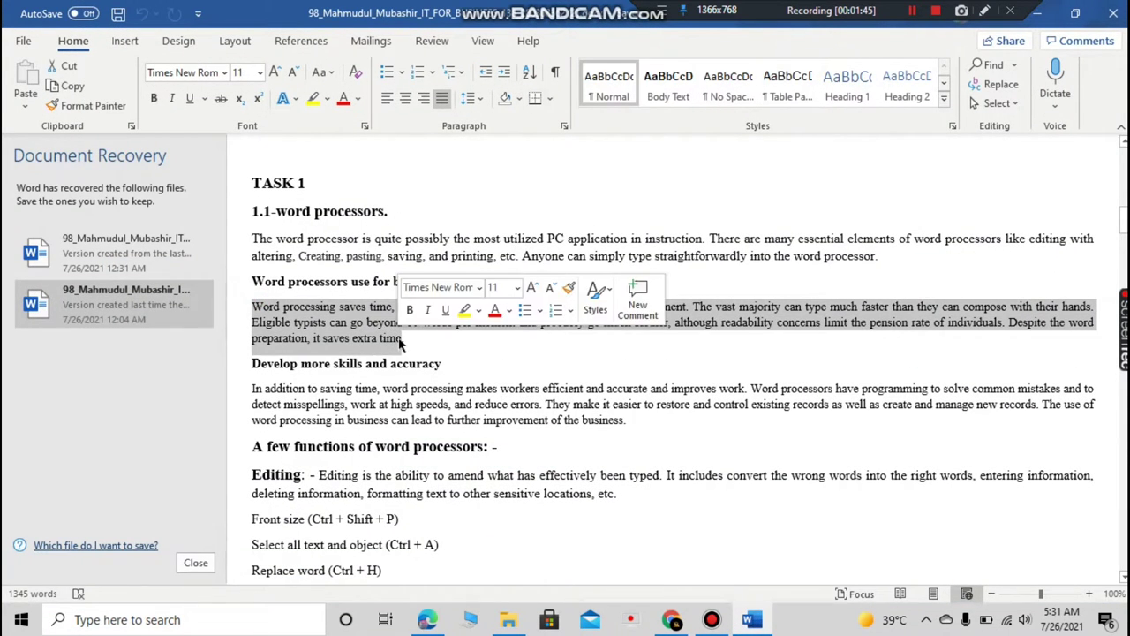
{"action": "key", "text": "ctrl+c"}
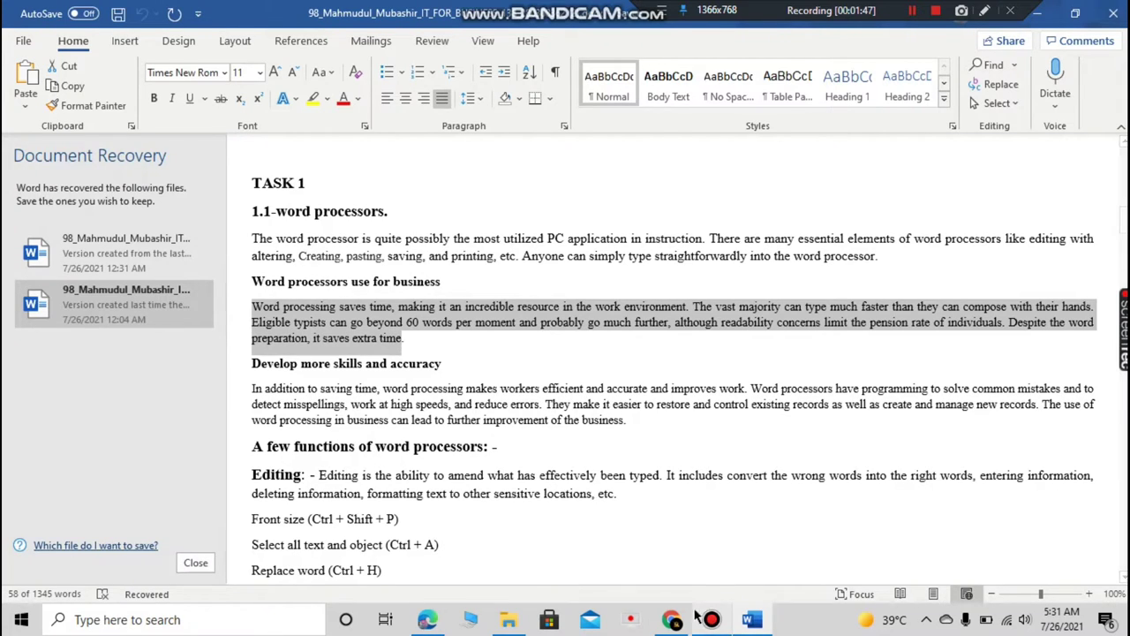
Paste the Word paragraph into Grammarly and run the plagiarism scan
{"action": "left_click", "coordinate": [429, 619]}
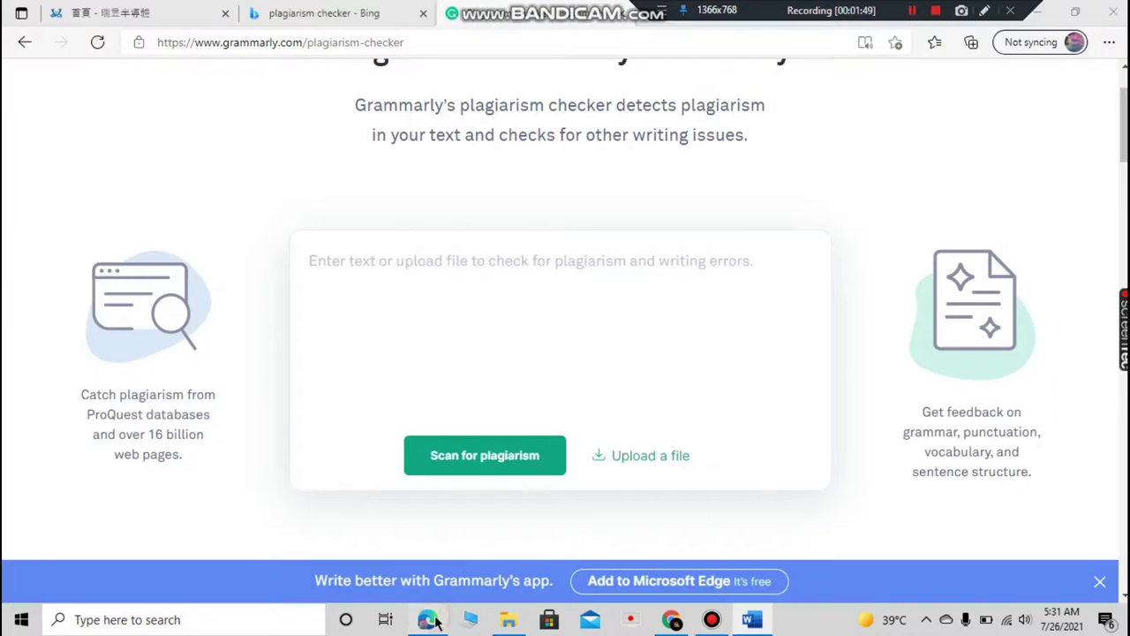
{"action": "left_click", "coordinate": [411, 303]}
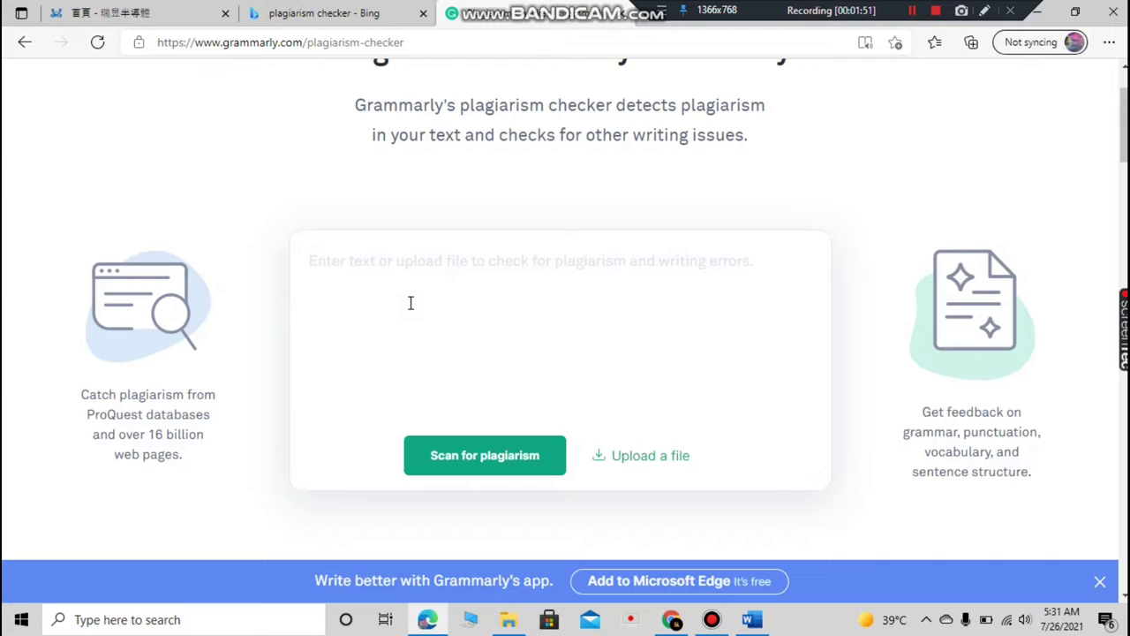
{"action": "key", "text": "ctrl+v"}
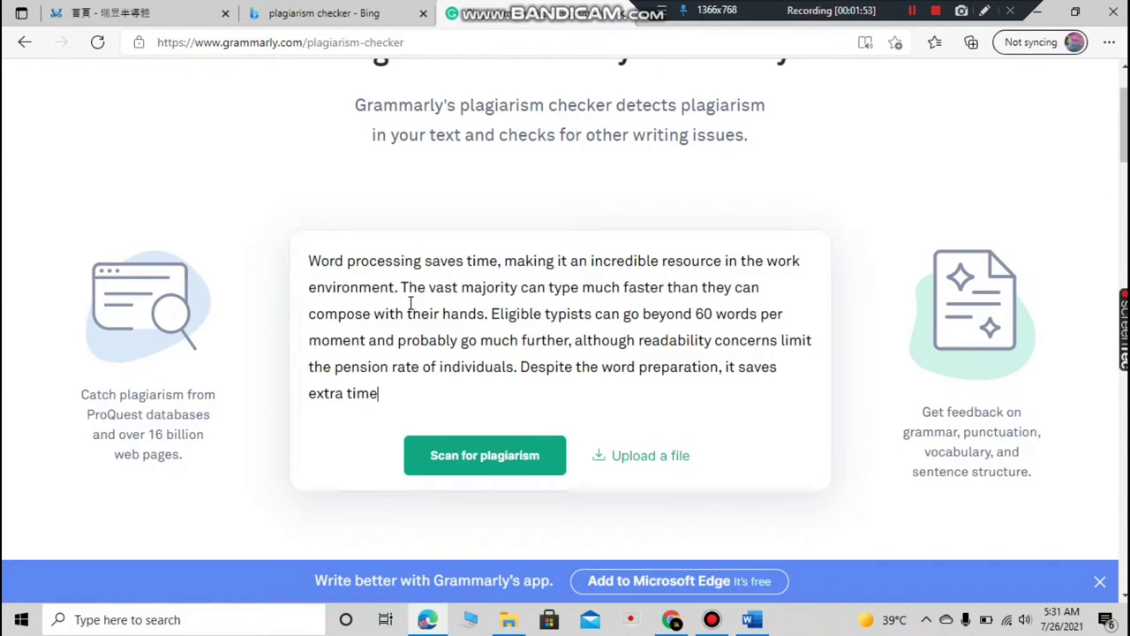
{"action": "left_click", "coordinate": [456, 463]}
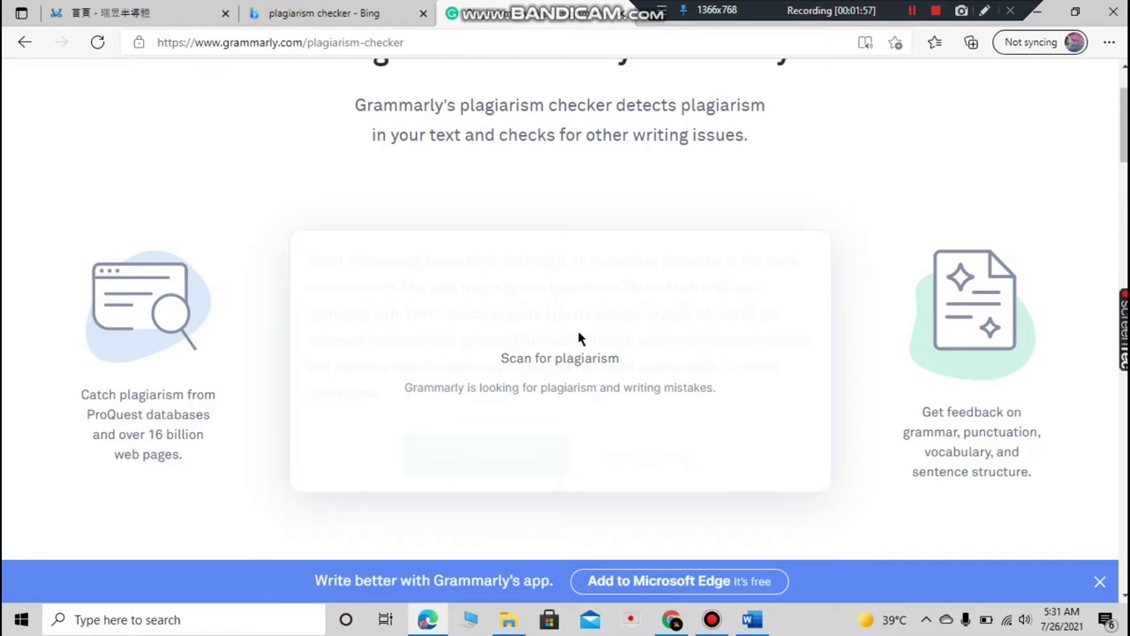
Review the 'No plagiarism found' report, then minimize windows to the desktop
{"action": "left_click", "coordinate": [912, 10]}
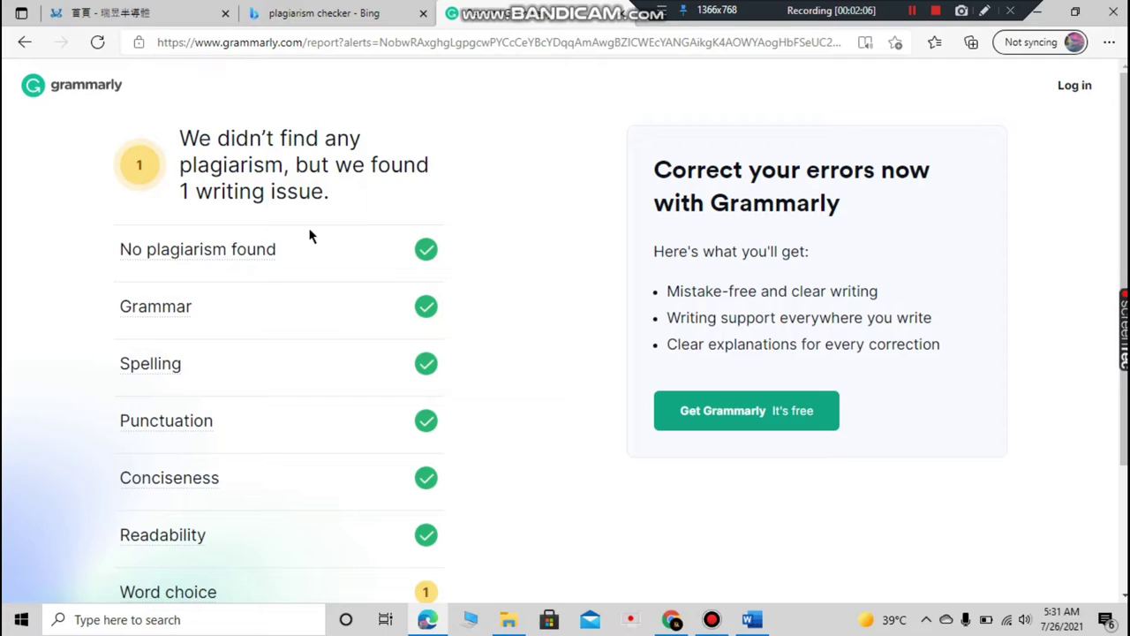
{"action": "scroll", "coordinate": [300, 317], "scroll_direction": "down", "scroll_amount": 2}
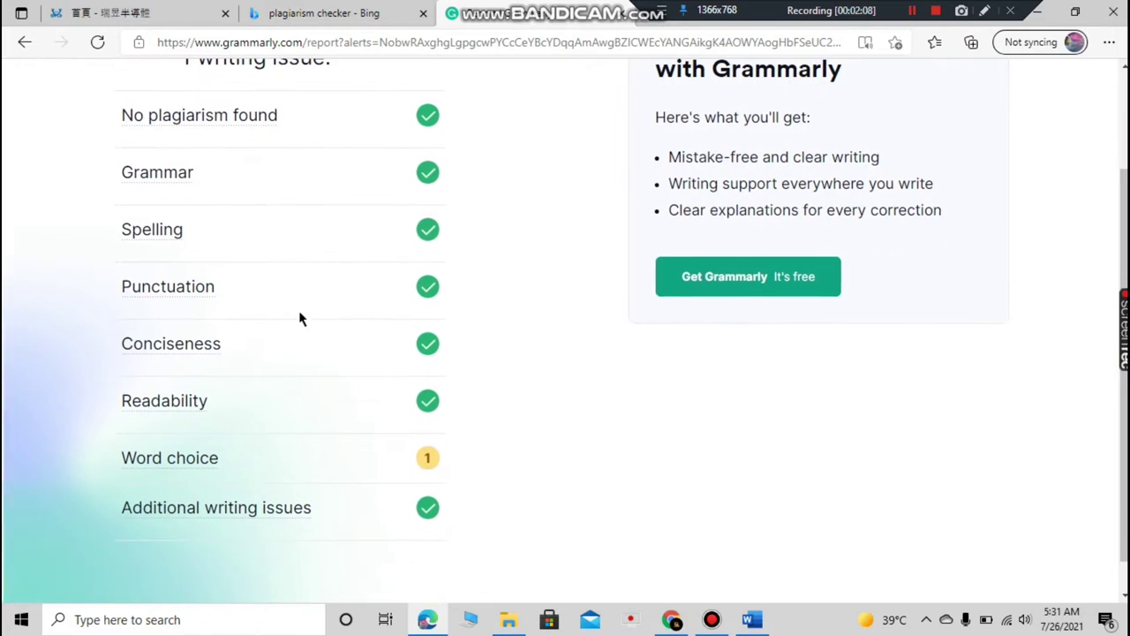
{"action": "left_click", "coordinate": [912, 10]}
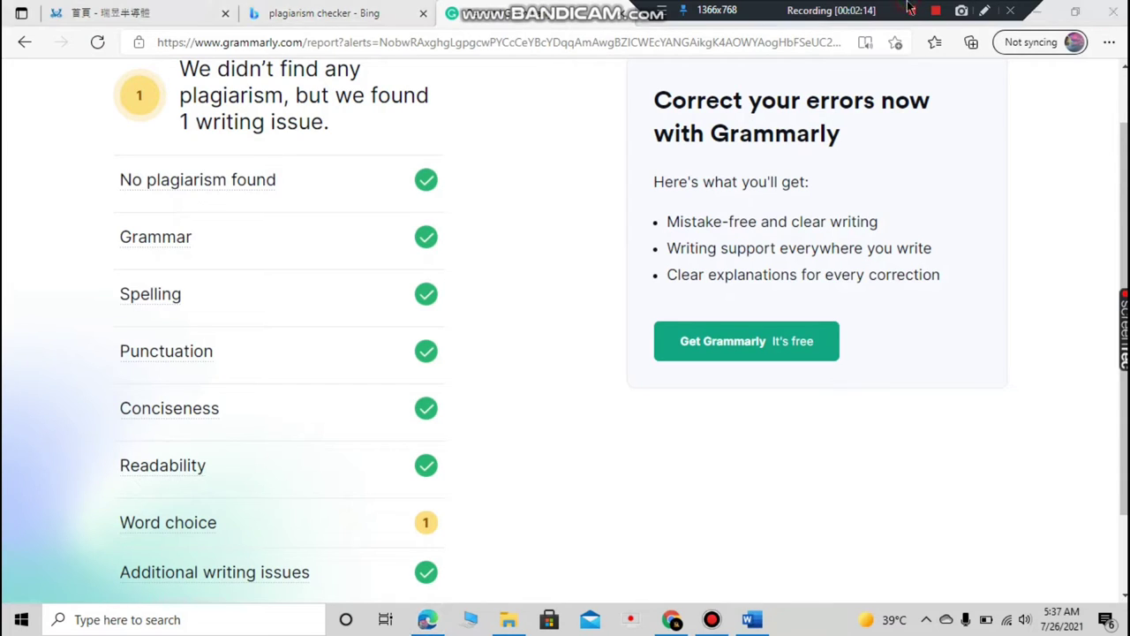
{"action": "left_click", "coordinate": [912, 11]}
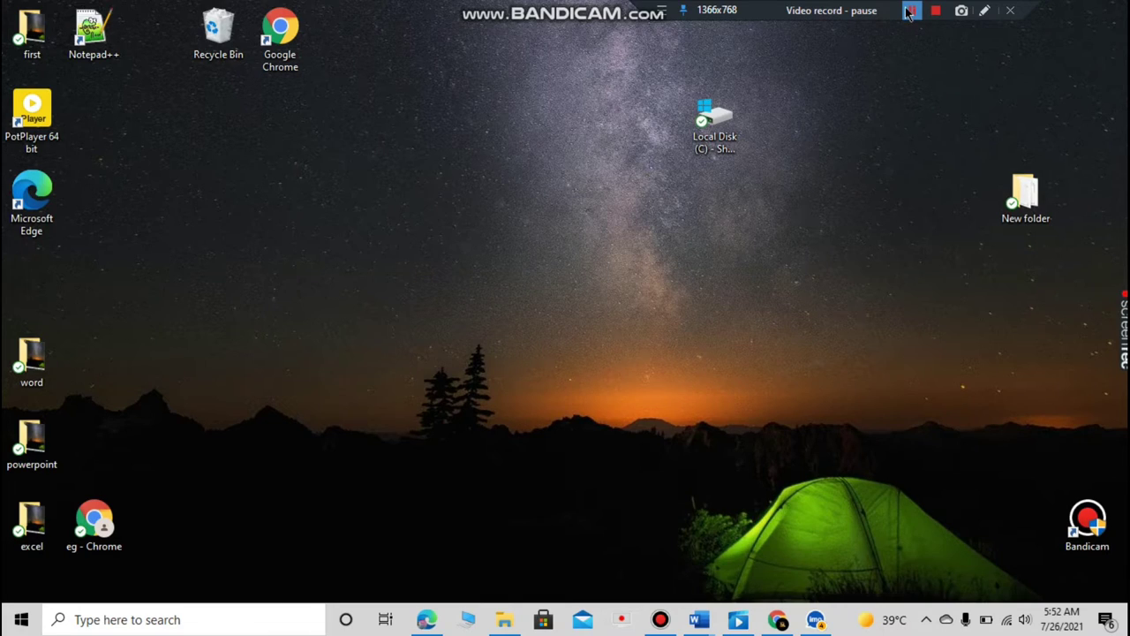
{"action": "left_click", "coordinate": [909, 13]}
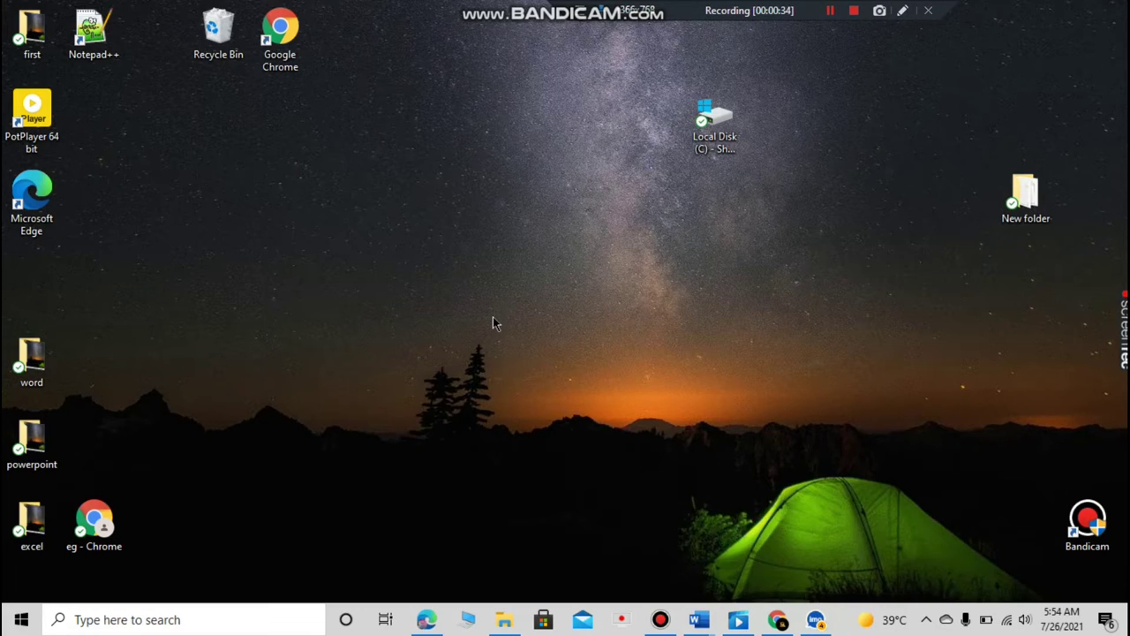
Launch Word from taskbar search and open a maximized blank document, Document9
{"action": "left_click", "coordinate": [183, 618]}
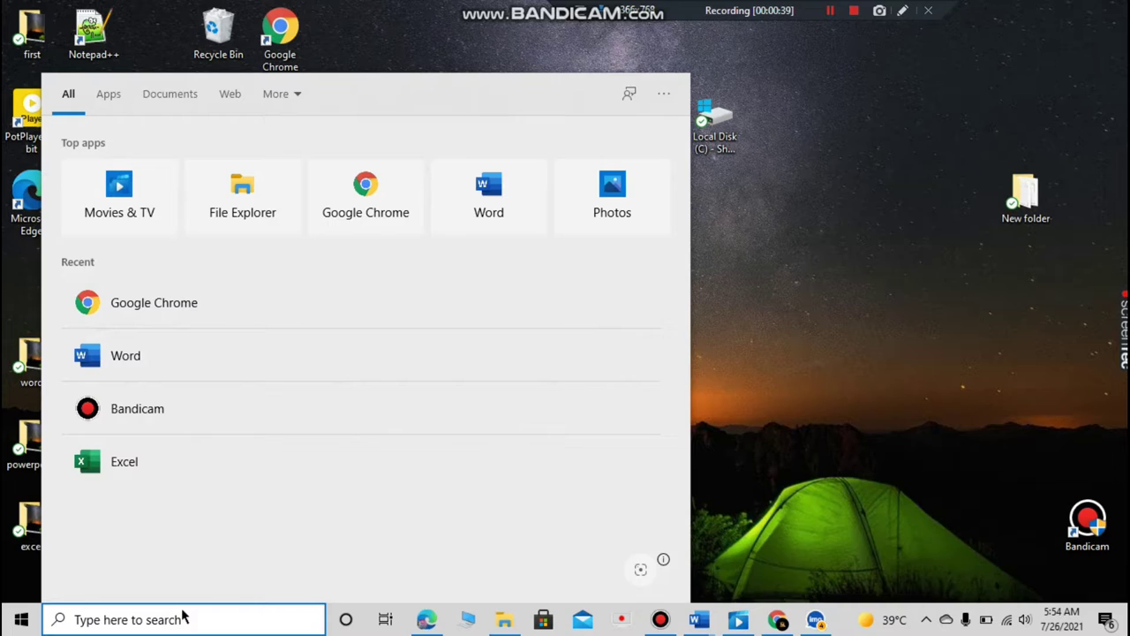
{"action": "type", "text": "w"}
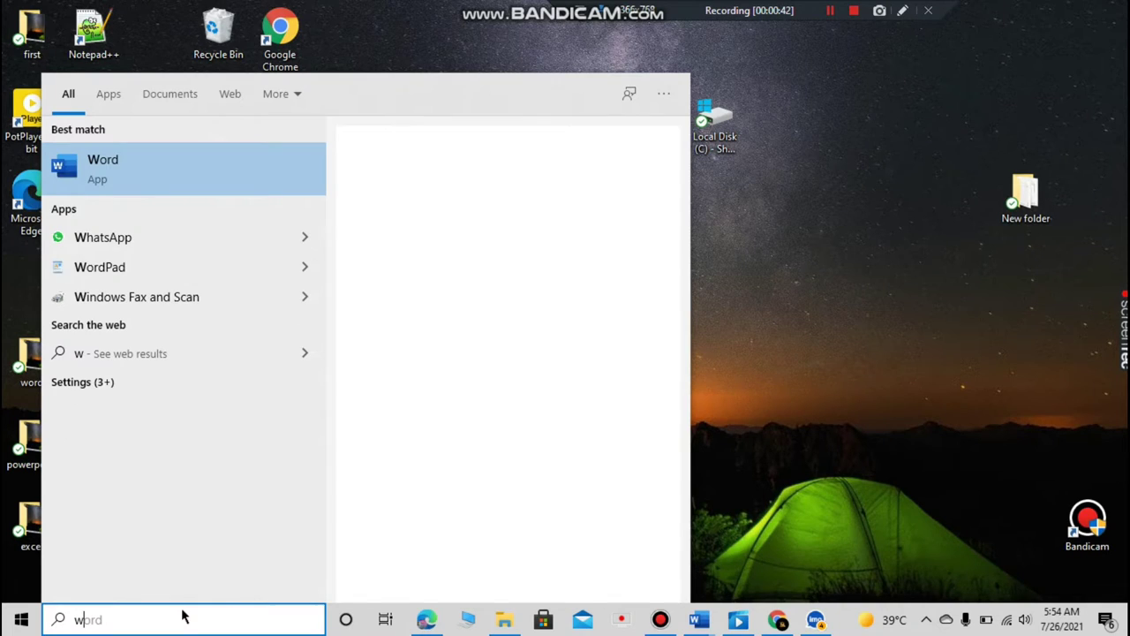
{"action": "type", "text": "ord"}
{"action": "left_click", "coordinate": [227, 183]}
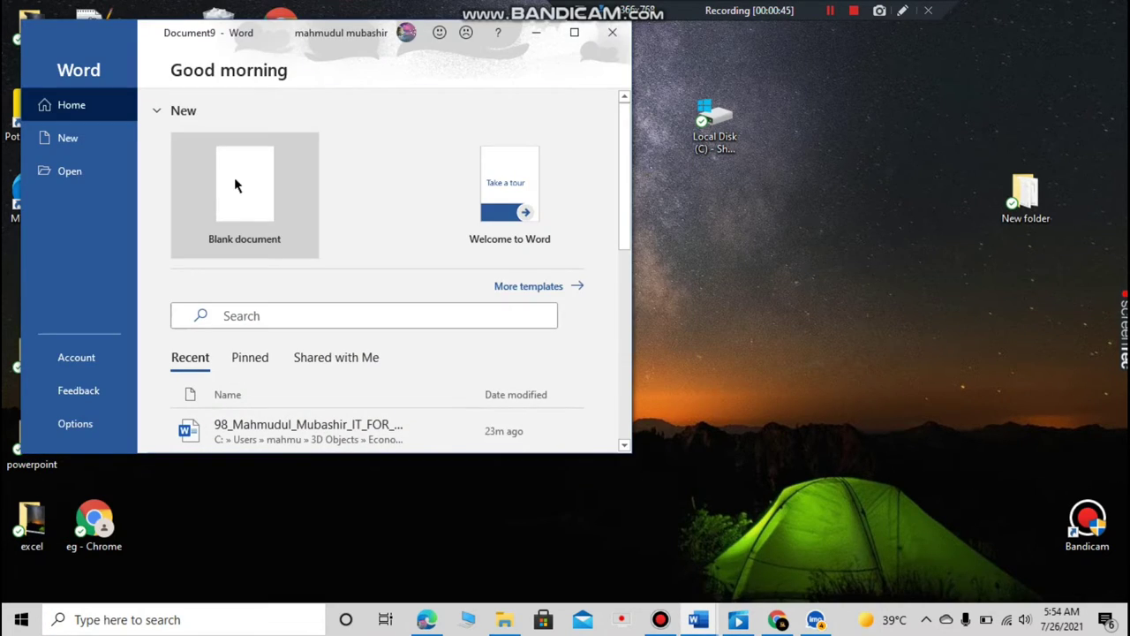
{"action": "left_click", "coordinate": [236, 179]}
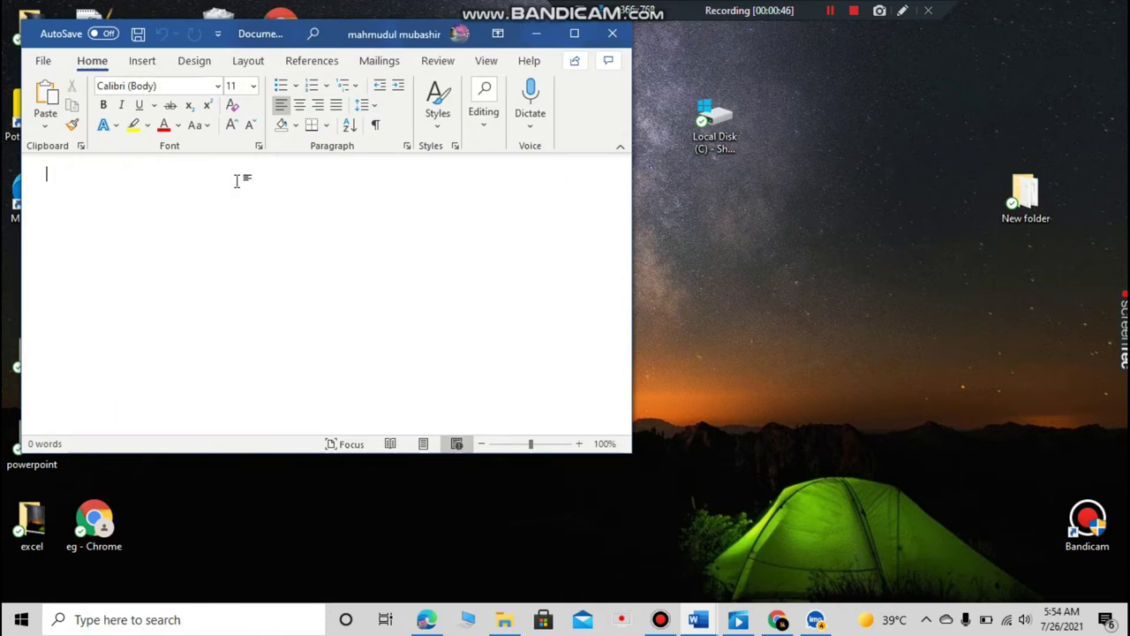
{"action": "left_click", "coordinate": [574, 37]}
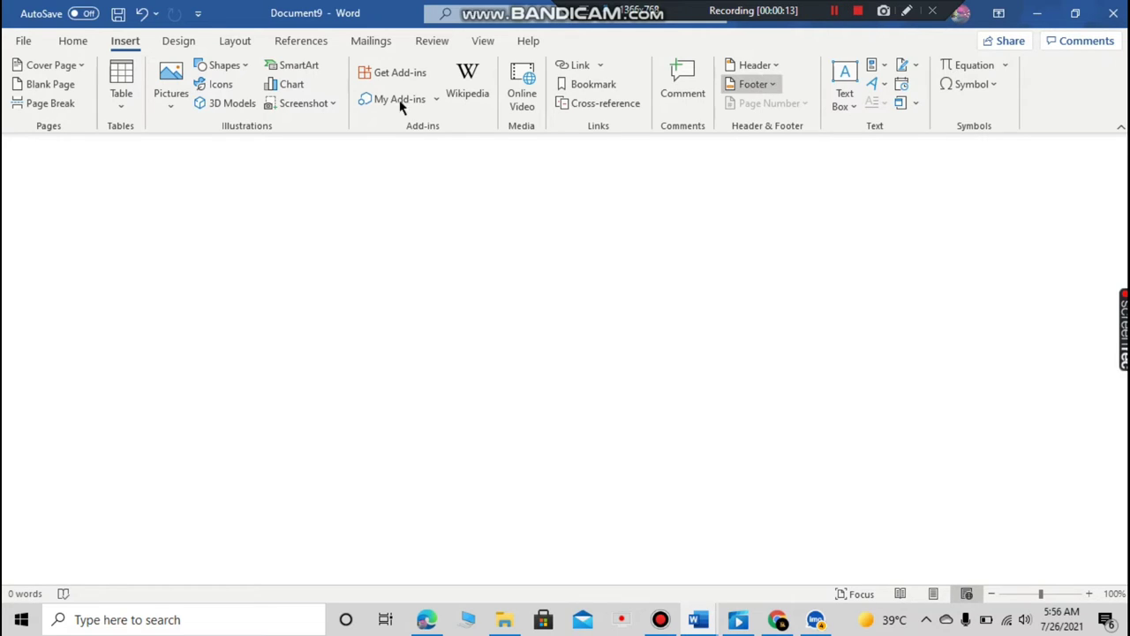
Type 'uhuhhuh' as the first line of Document9 and select it
{"action": "left_click", "coordinate": [24, 41]}
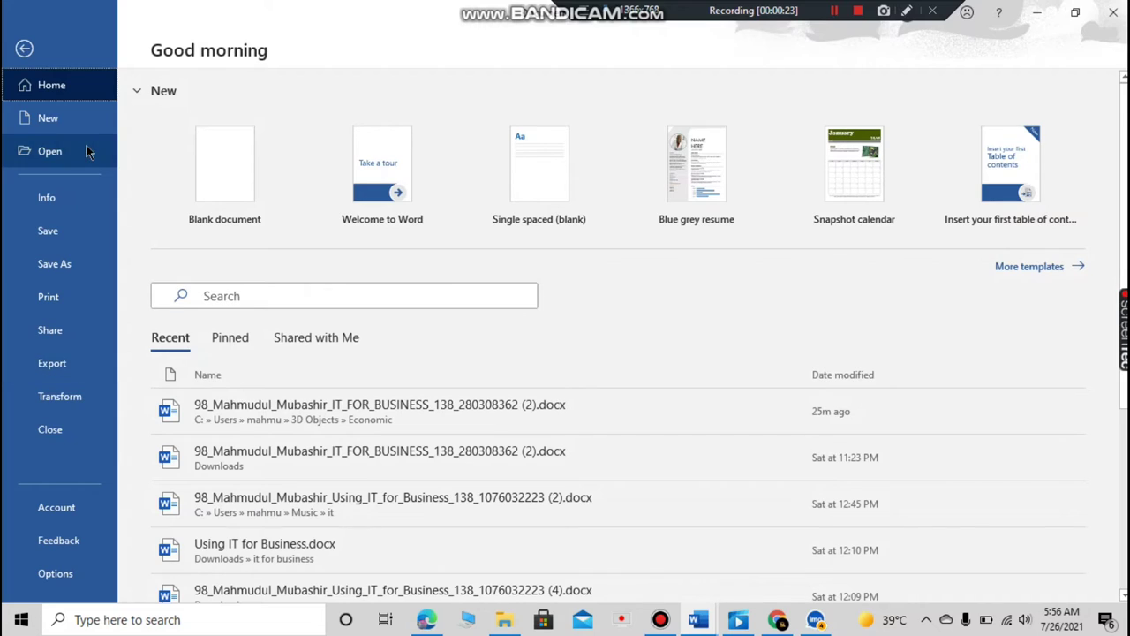
{"action": "left_click", "coordinate": [26, 50]}
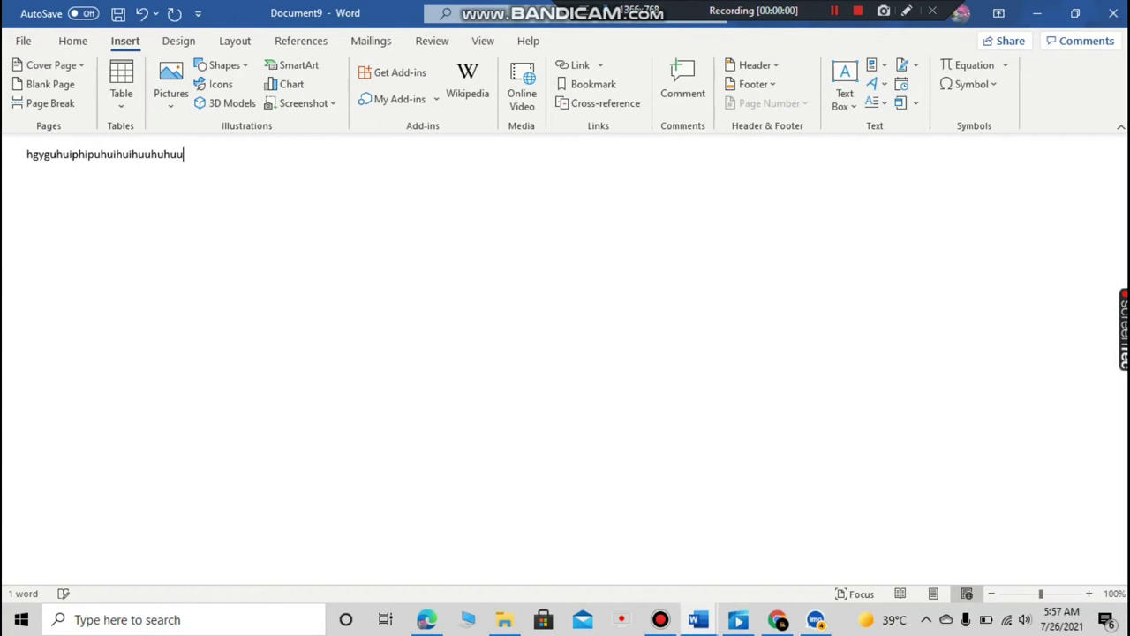
{"action": "type", "text": "uhuhuuuhuh"}
{"action": "type", "text": "huh"}
{"action": "double_click", "coordinate": [226, 157]}
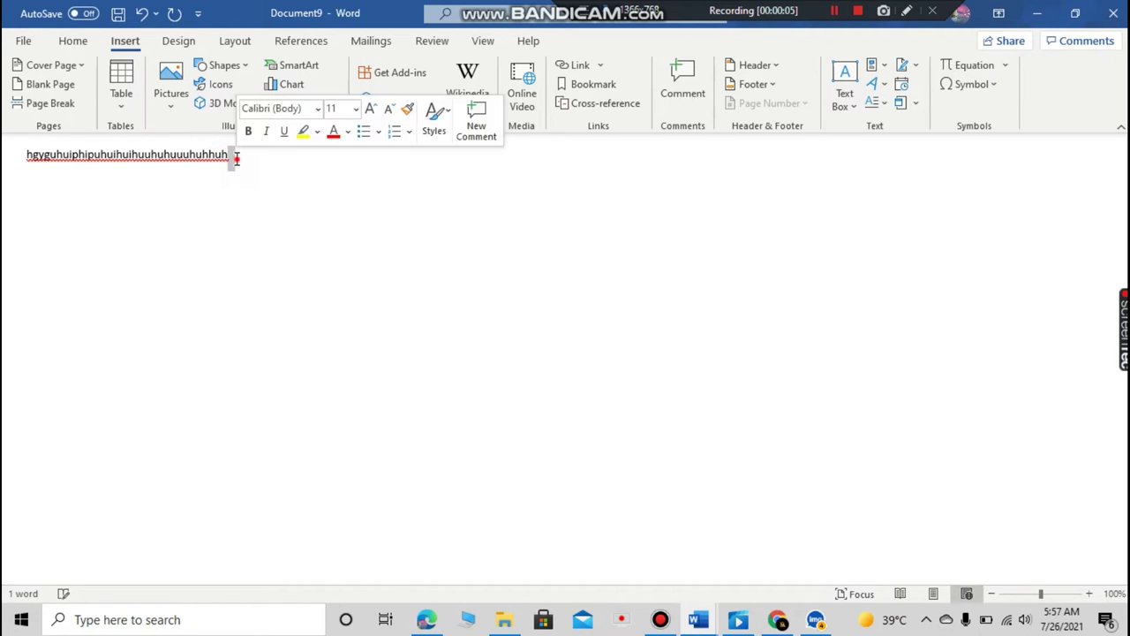
{"action": "left_click_drag", "start_coordinate": [227, 155], "coordinate": [4, 161]}
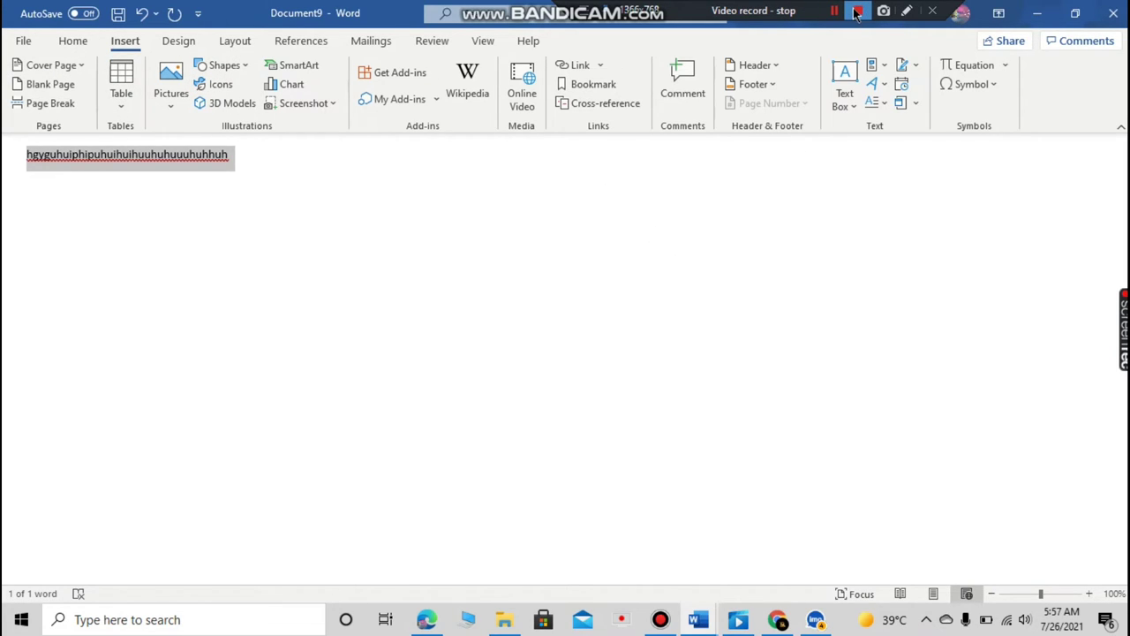
{"action": "left_click", "coordinate": [646, 173]}
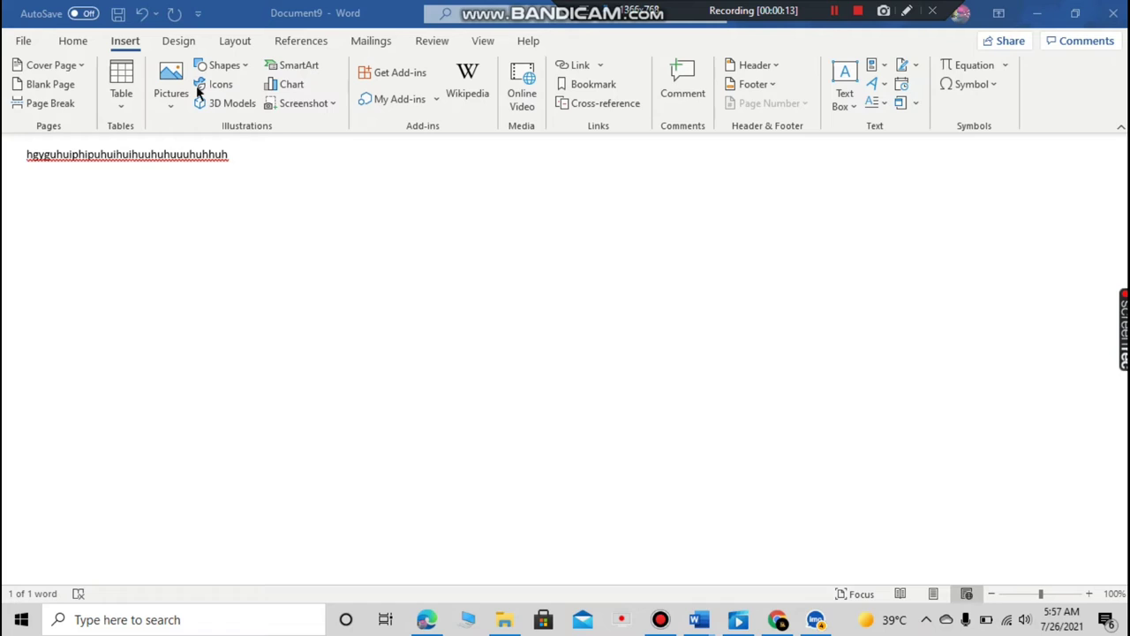
{"action": "key", "text": "ctrl+a"}
{"action": "left_click", "coordinate": [23, 42]}
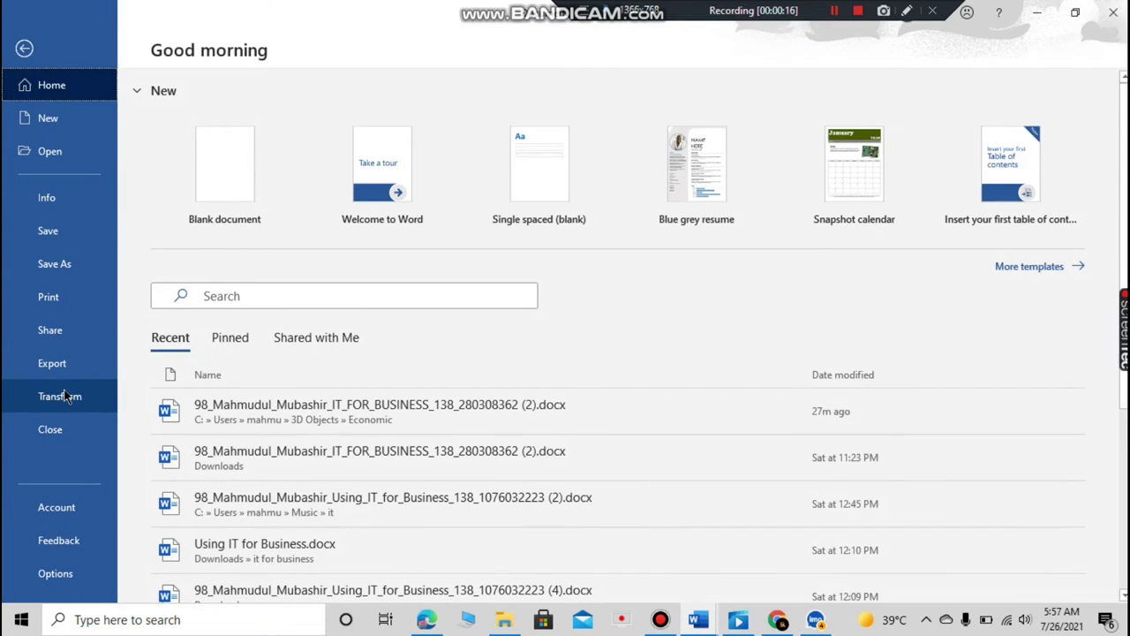
{"action": "left_click", "coordinate": [50, 331]}
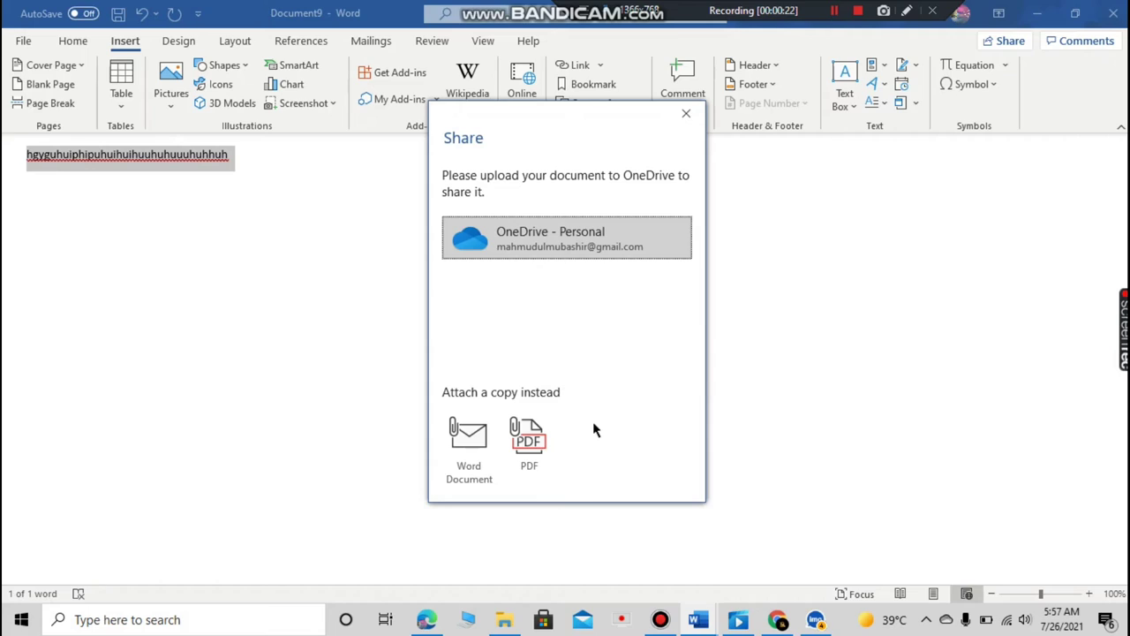
{"action": "left_click", "coordinate": [835, 12]}
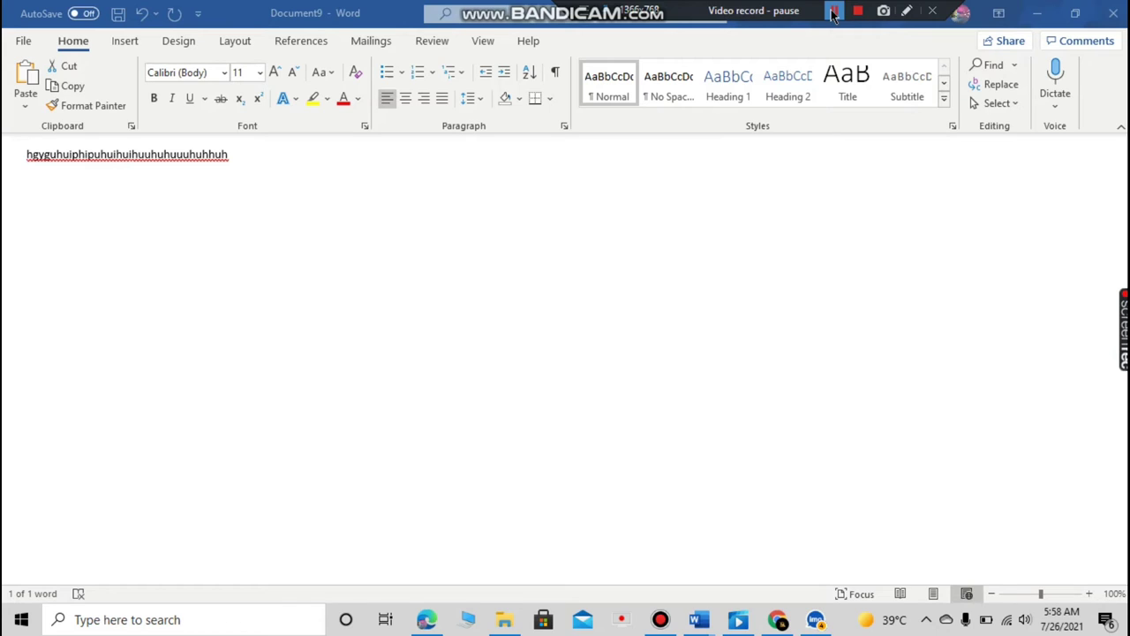
{"action": "left_click", "coordinate": [833, 13]}
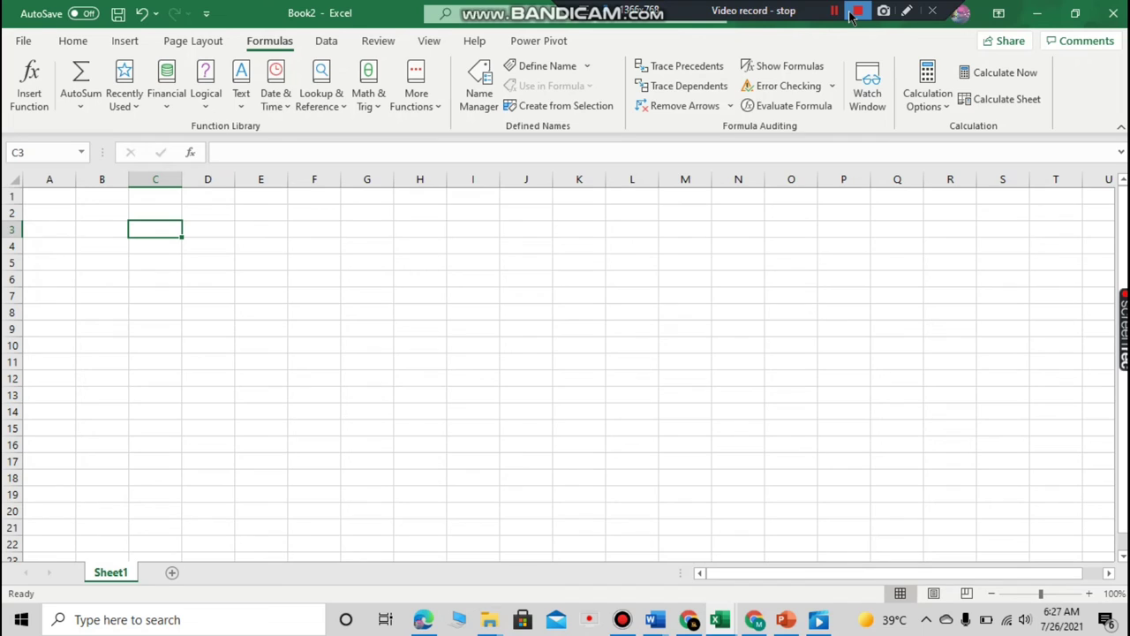
Review Insert Function's Most Recently Used list, cancel it, and close Excel
{"action": "left_click", "coordinate": [29, 93]}
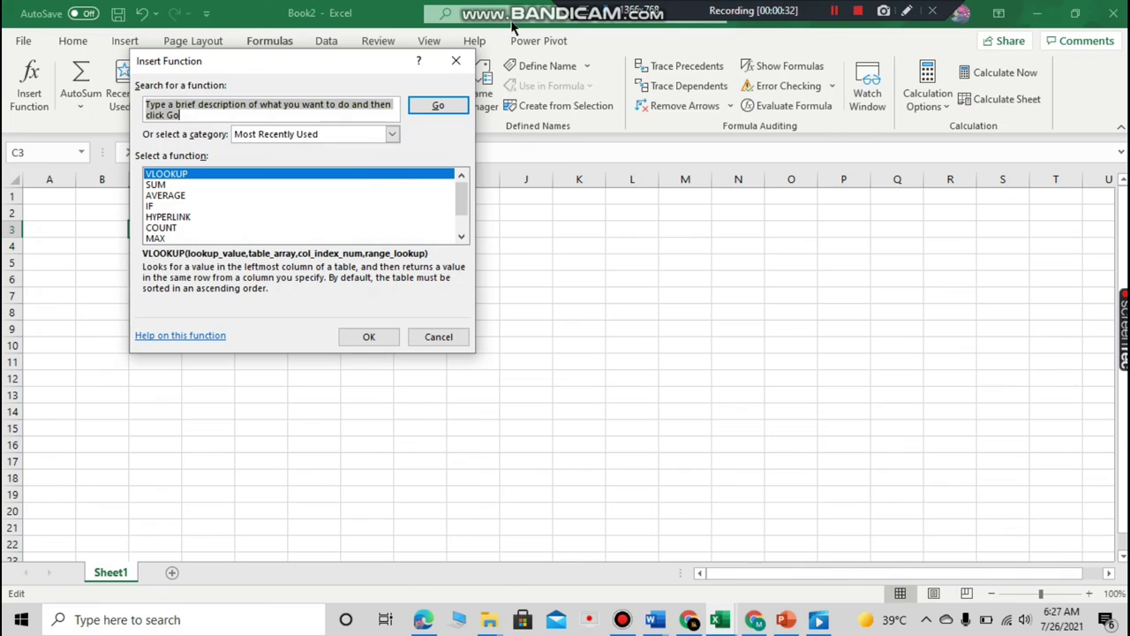
{"action": "left_click", "coordinate": [459, 63]}
{"action": "left_click", "coordinate": [122, 42]}
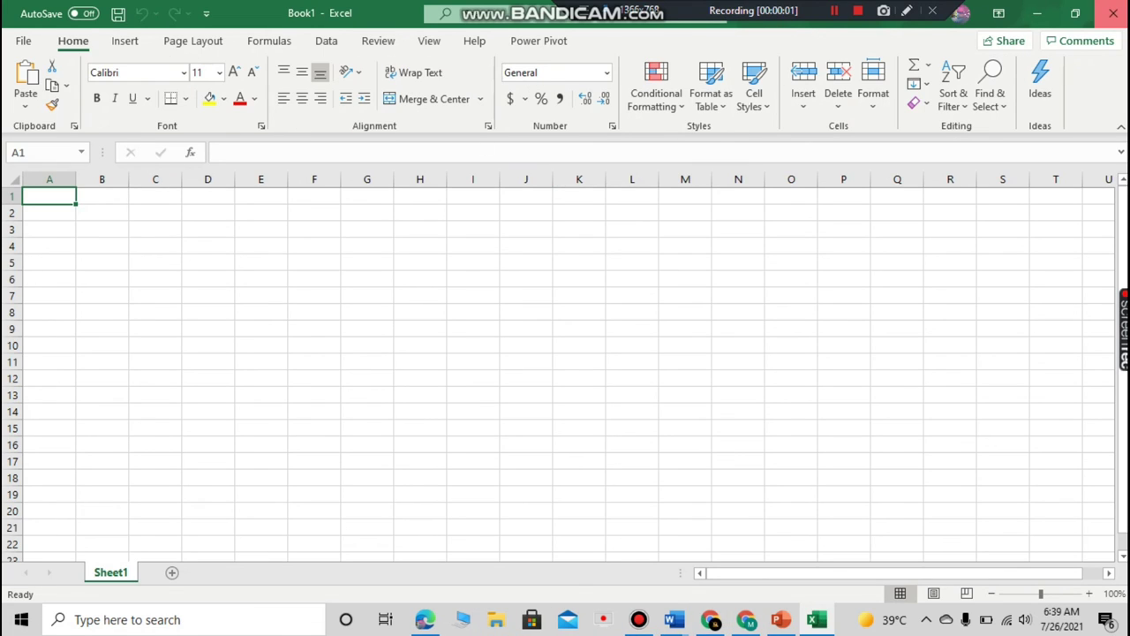
{"action": "left_click", "coordinate": [1113, 13]}
{"action": "left_click", "coordinate": [834, 12]}
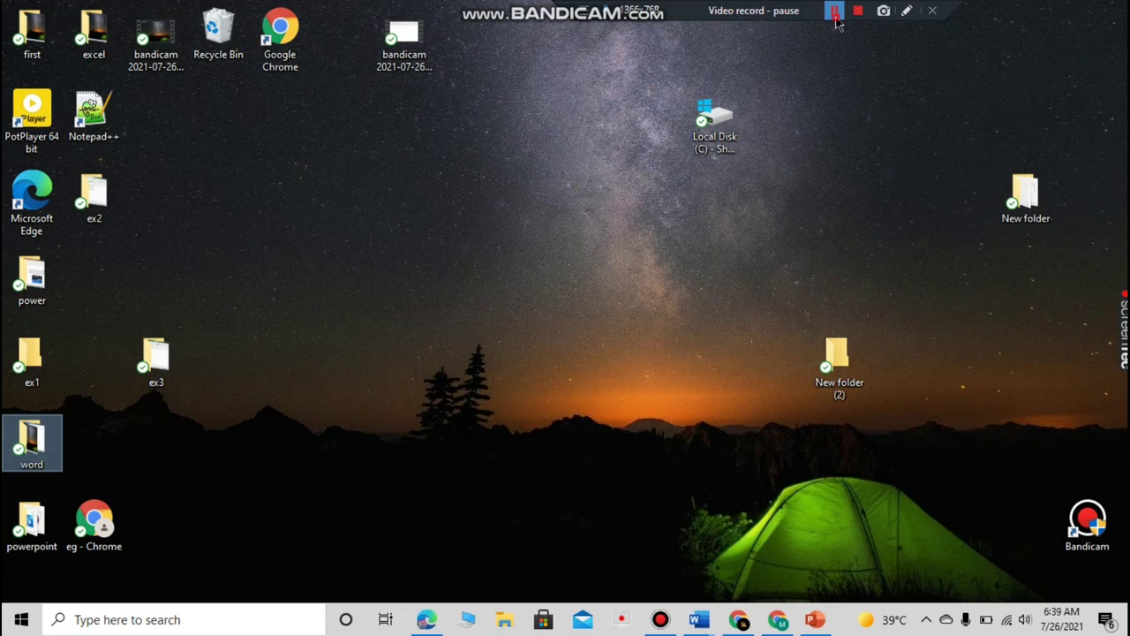